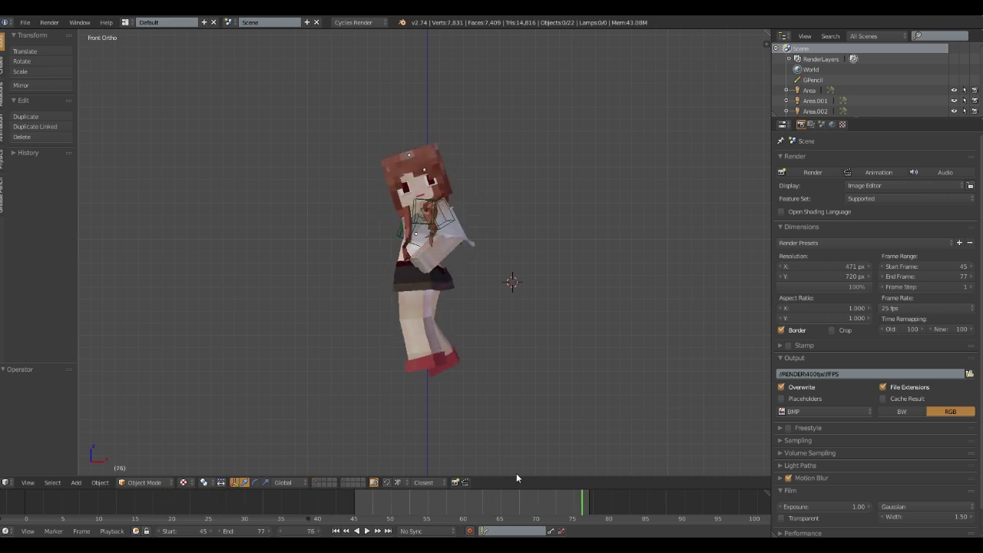
- Scrub through the cloth animation, then bake all dynamics so 77 frames are cached
scroll(495, 354, "up", 5)
scroll(499, 392, "up", 3)
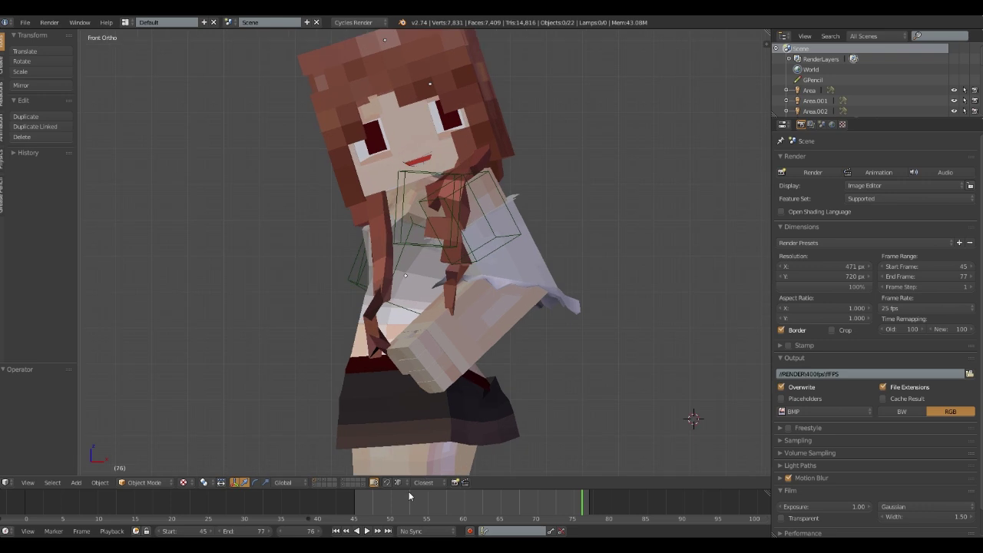
left_click_drag(359, 503, 590, 505)
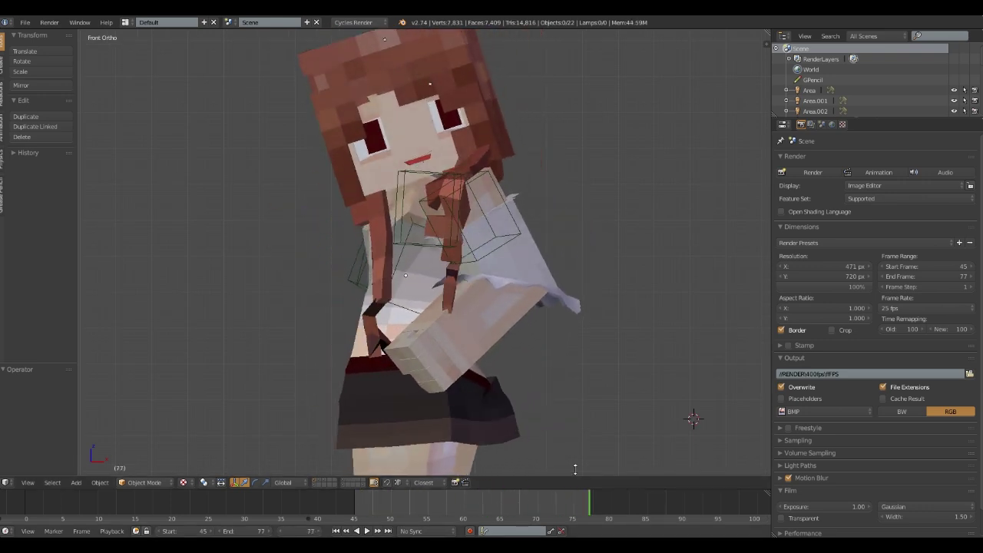
scroll(442, 336, "down", 5)
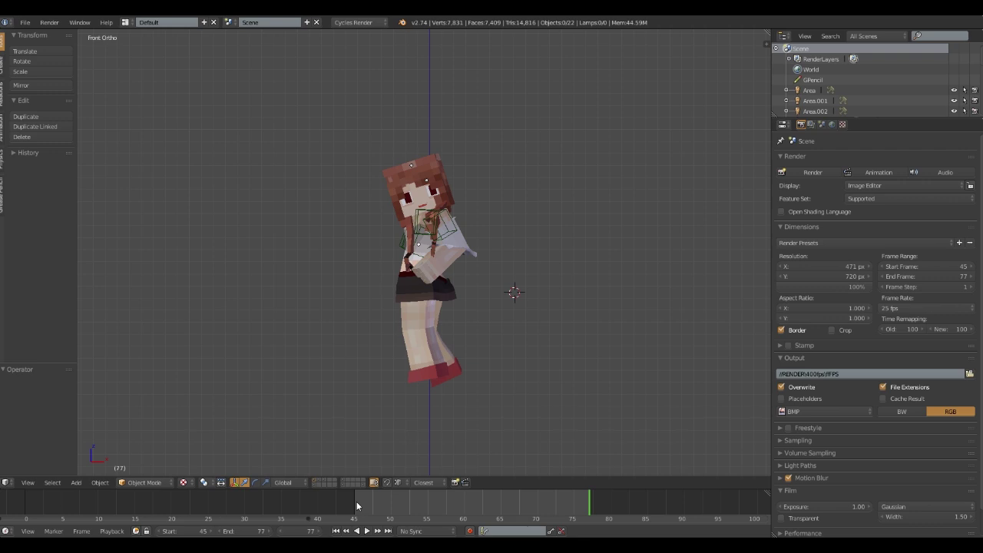
left_click_drag(357, 505, 428, 500)
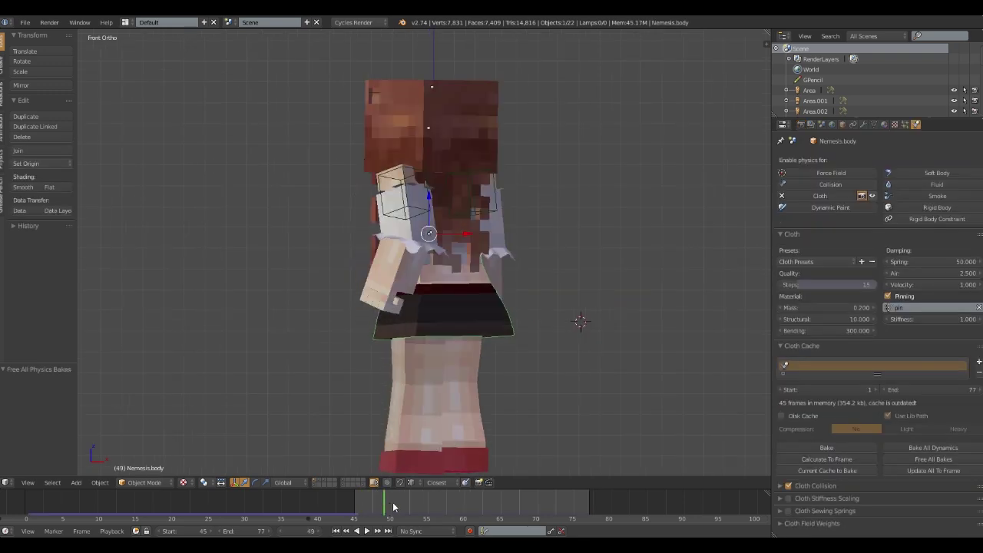
left_click_drag(393, 503, 354, 520)
left_click(934, 447)
- Duplicate the hair cube in place and move the copy to an empty layer, shown alone
scroll(432, 144, "down", 2)
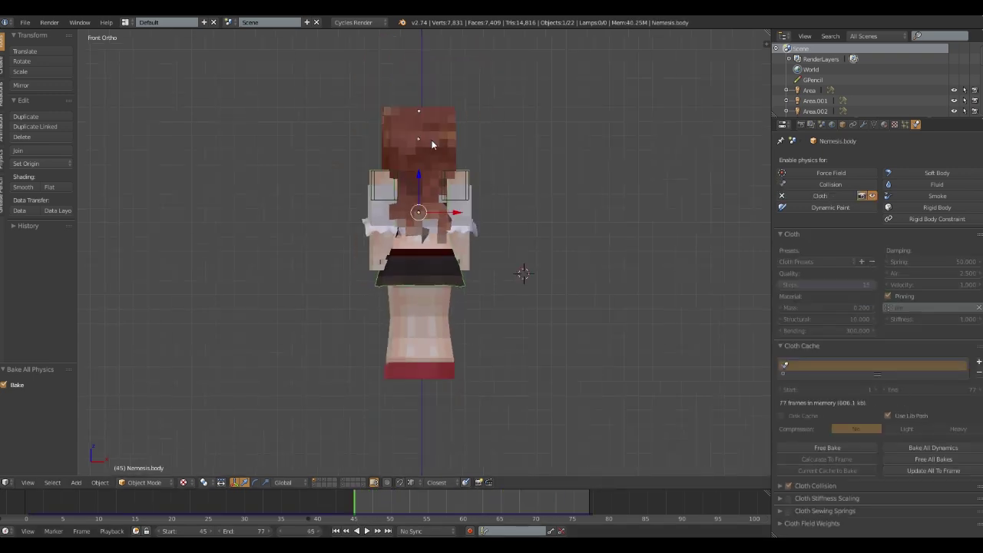
right_click(432, 145)
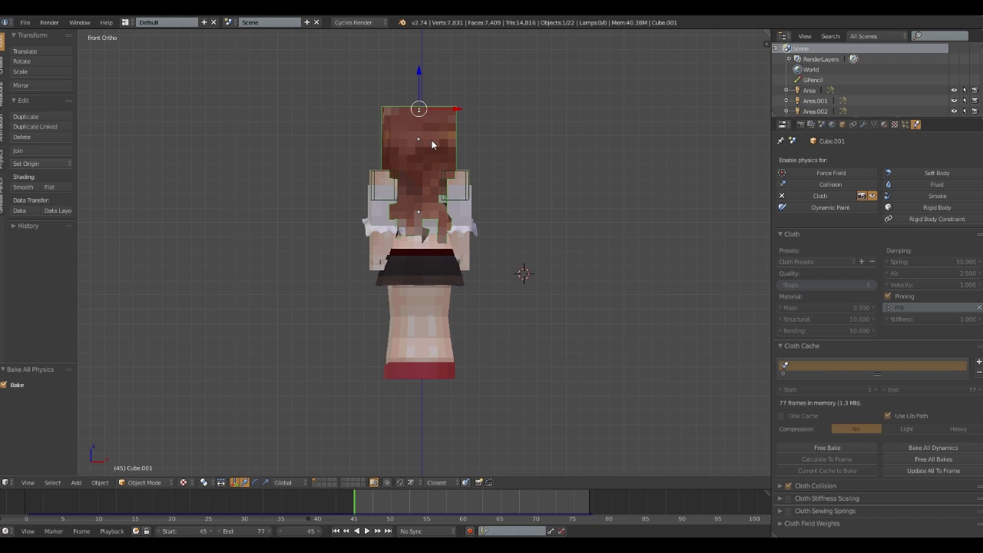
key("shift+d")
right_click(515, 161)
key("m")
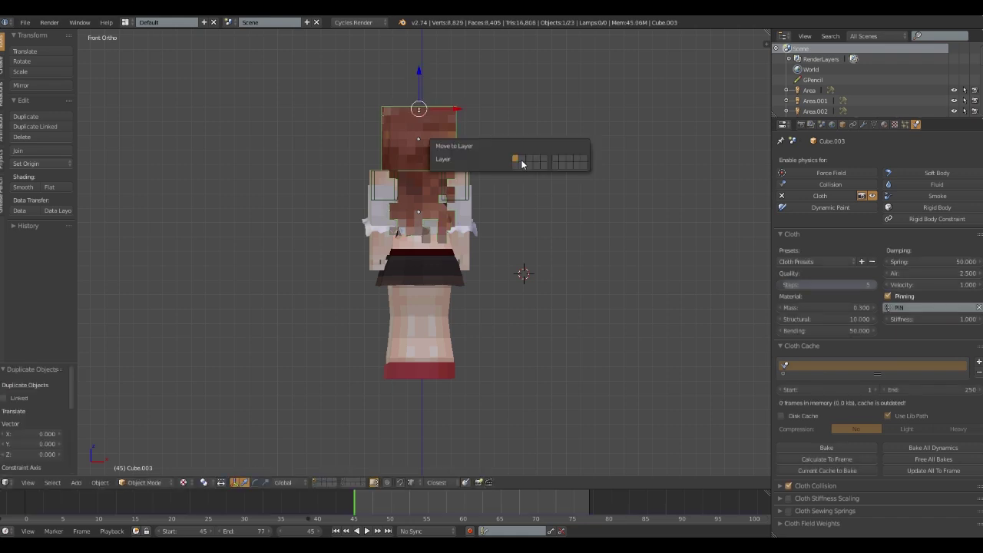
left_click(532, 163)
key("3")
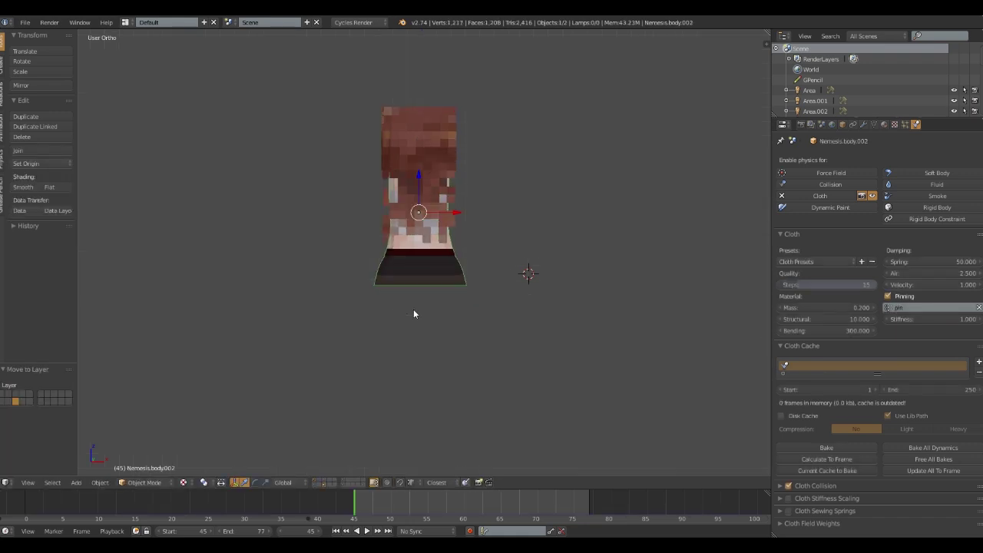
- Remove Cloth physics from both the hair copy and the skirt copy
middle_click_drag(414, 309, 527, 334)
left_click_drag(359, 504, 528, 494)
key("shift+Left")
key("KP_1")
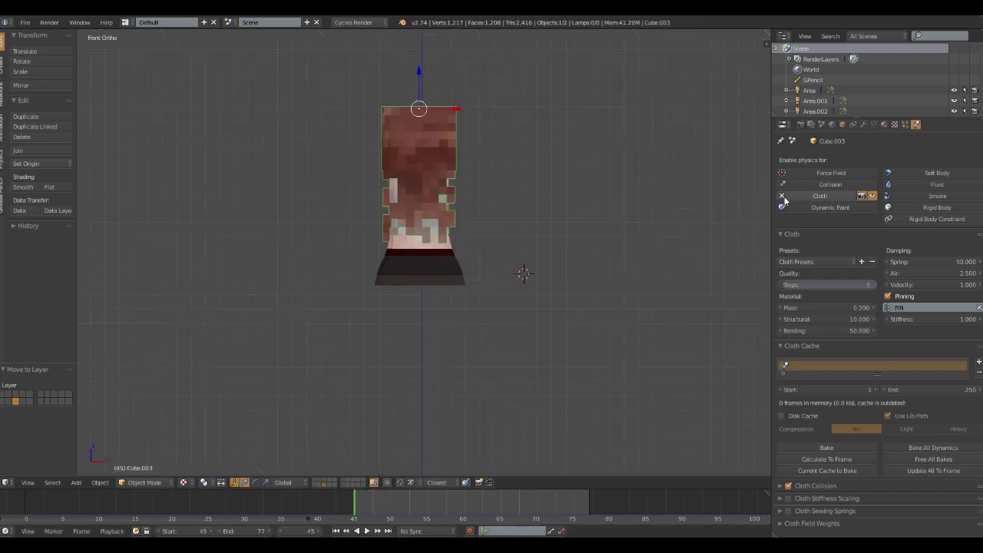
left_click(782, 196)
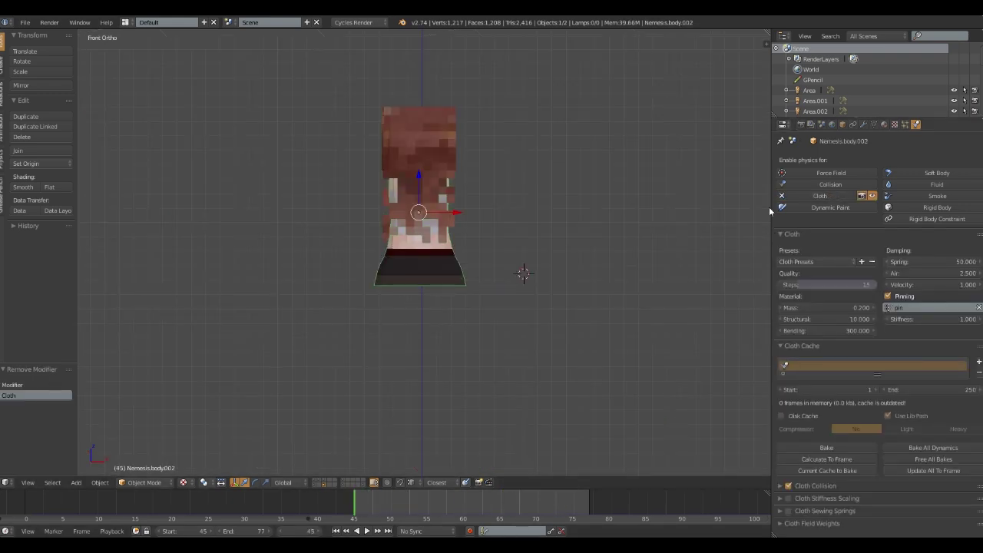
left_click(782, 197)
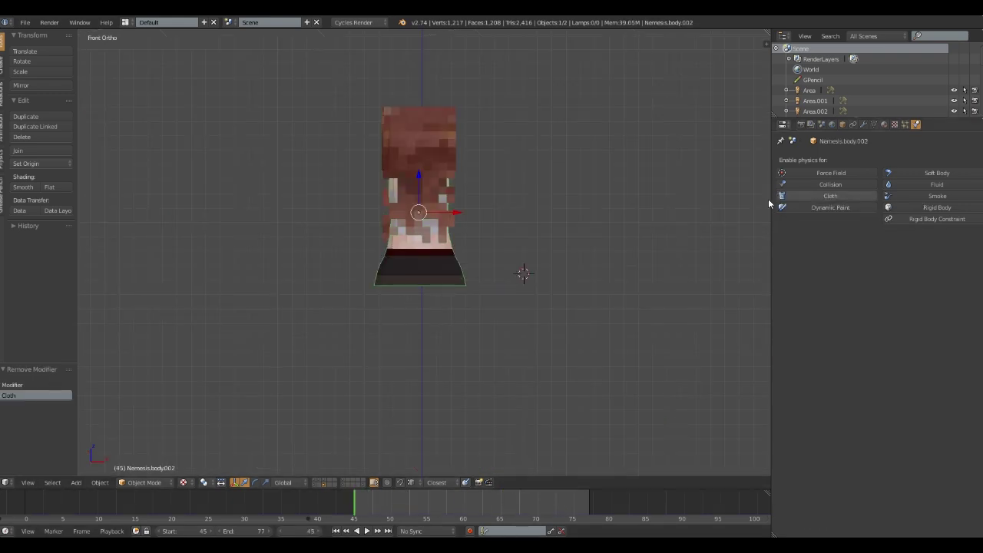
- Return to the first layer showing all 22 objects of the baked character
left_click(26, 22)
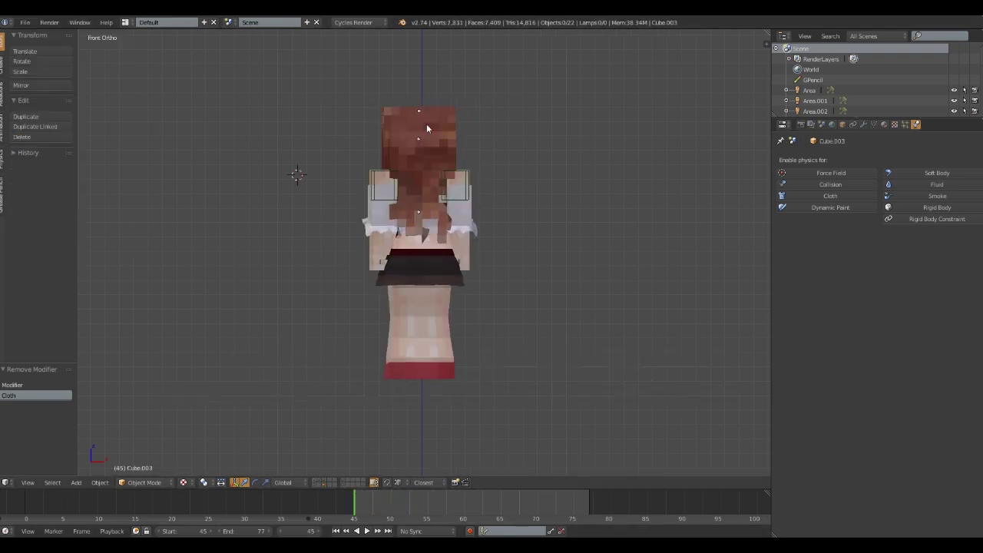
- Select the hair cube and start a Pointcache (.pc2) export from the File menu
right_click(428, 129)
left_click(24, 23)
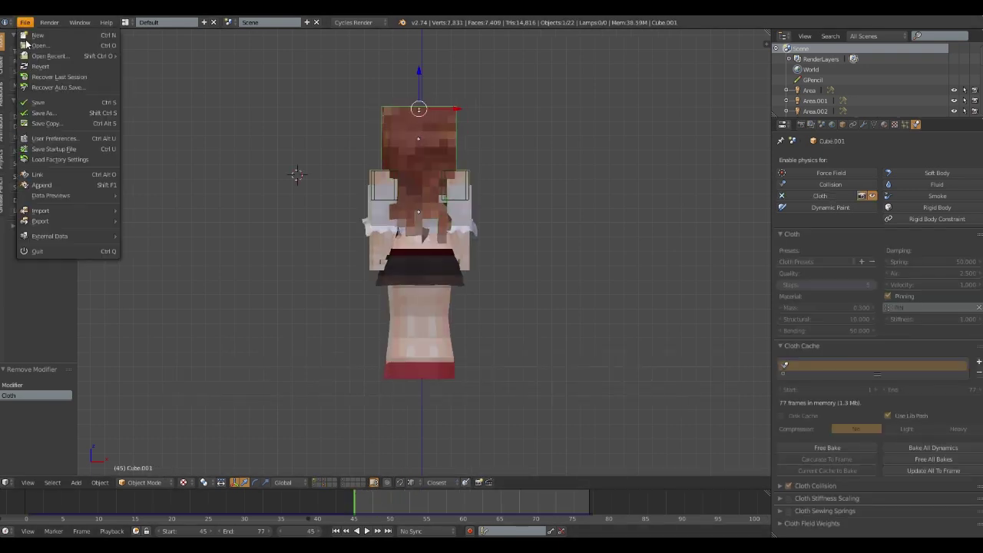
mouse_move(116, 222)
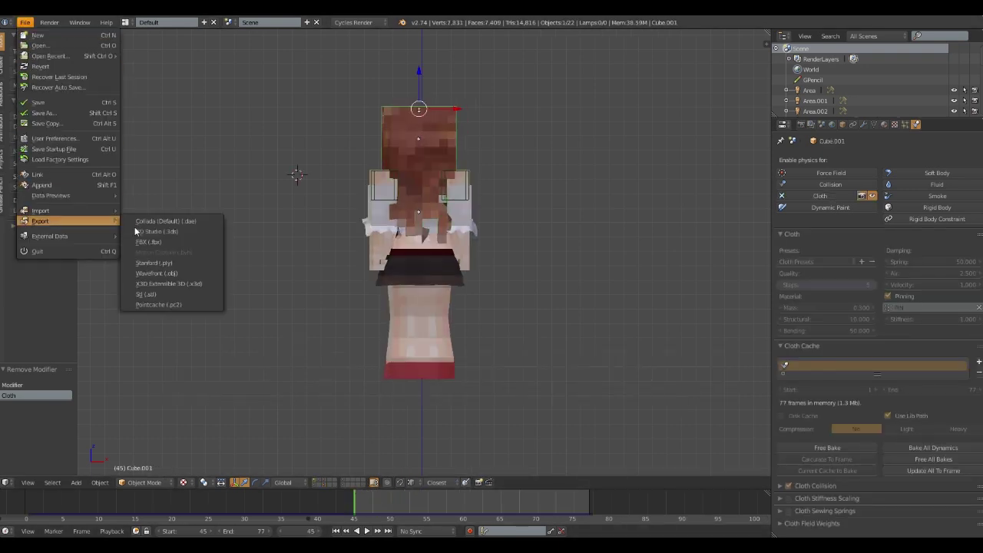
left_click(168, 305)
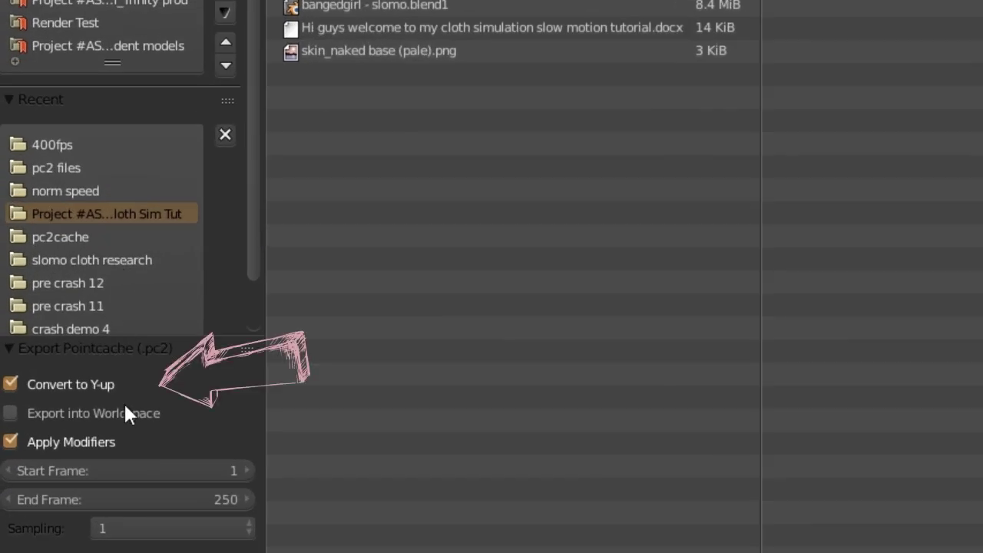
- Export hair frames 45–77 without Y-up conversion as hair.pc2 into the pc2 files folder
left_click(85, 470)
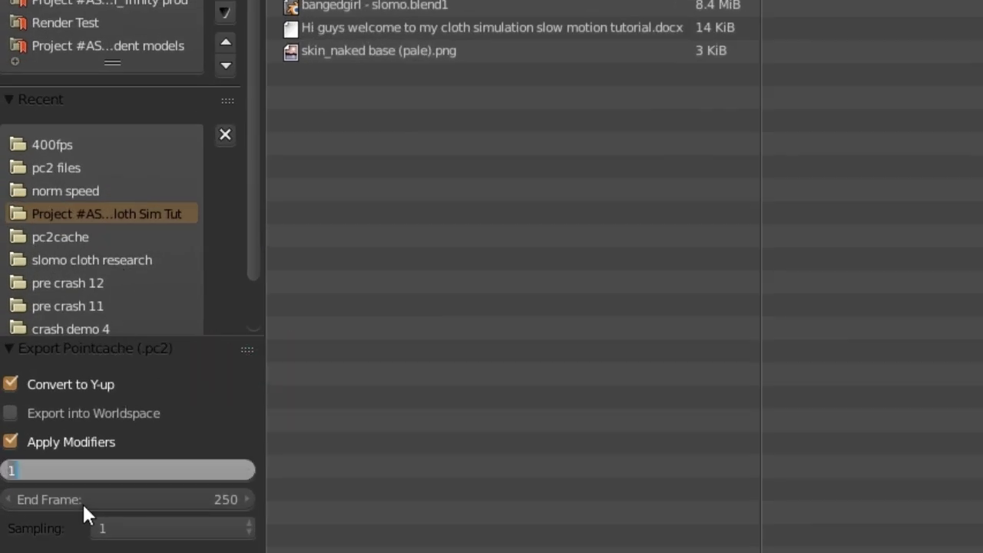
key("Return")
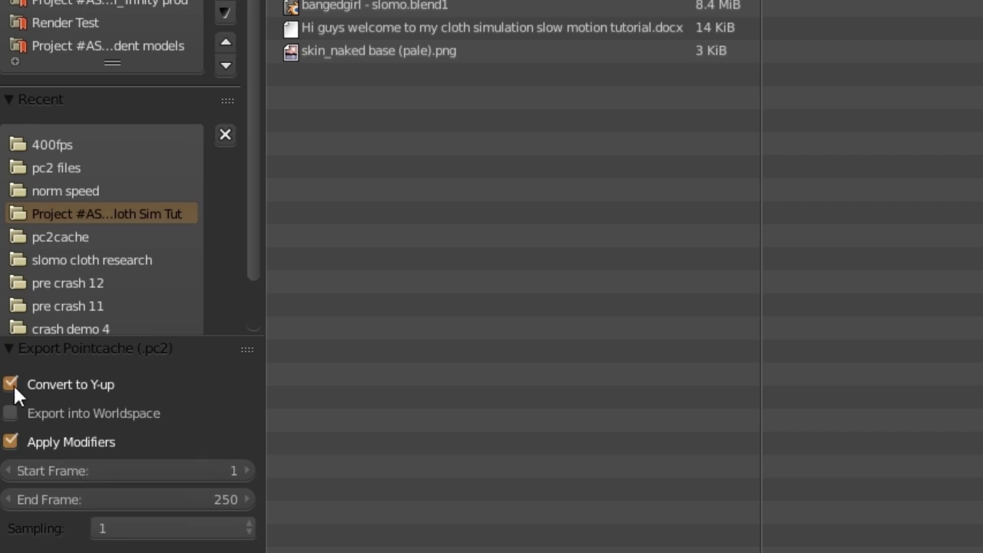
left_click(11, 383)
left_click(108, 469)
type("45")
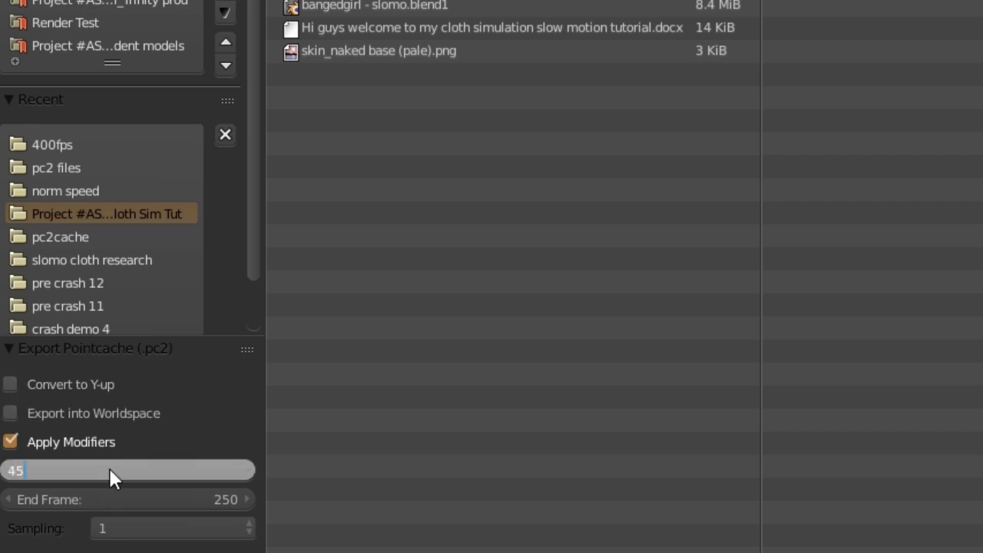
key("Return")
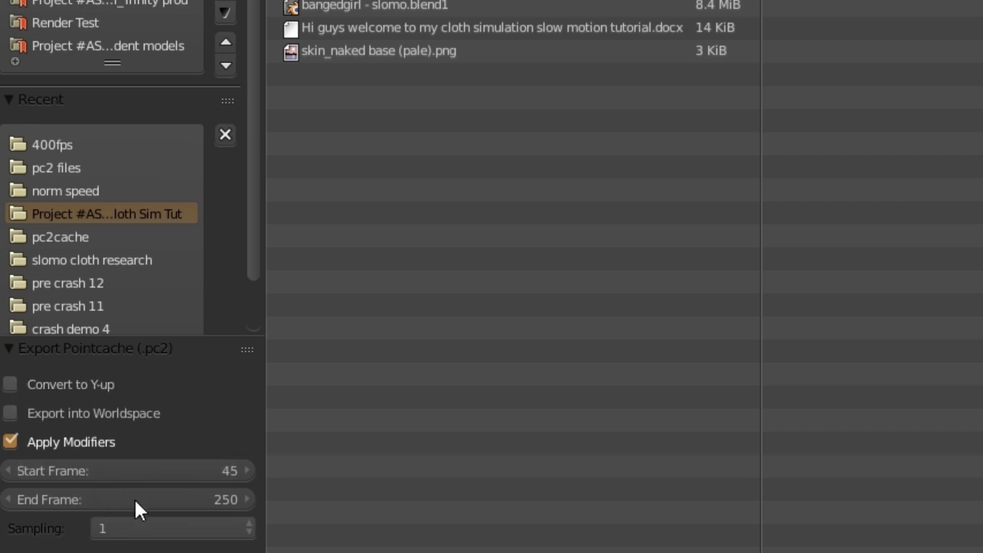
left_click(126, 500)
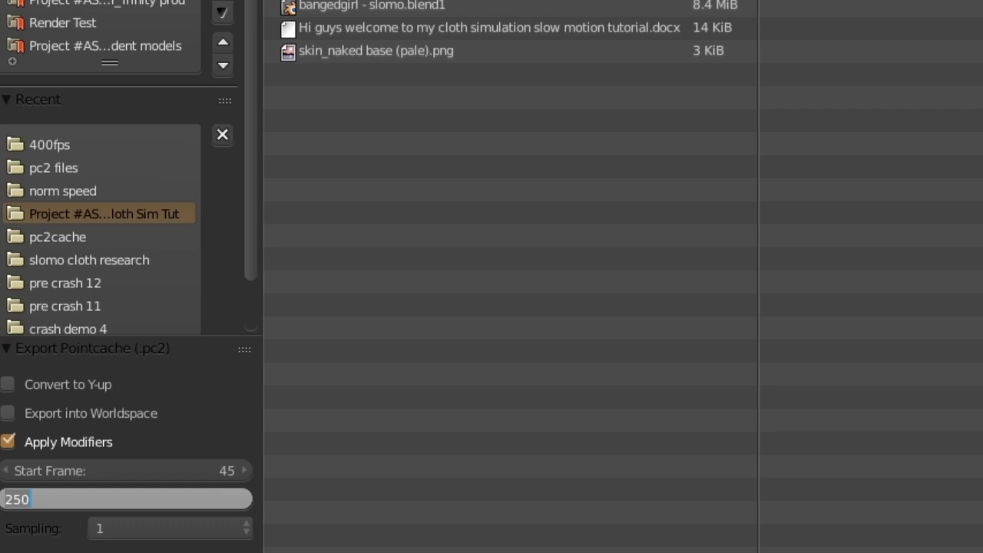
type("77")
key("Return")
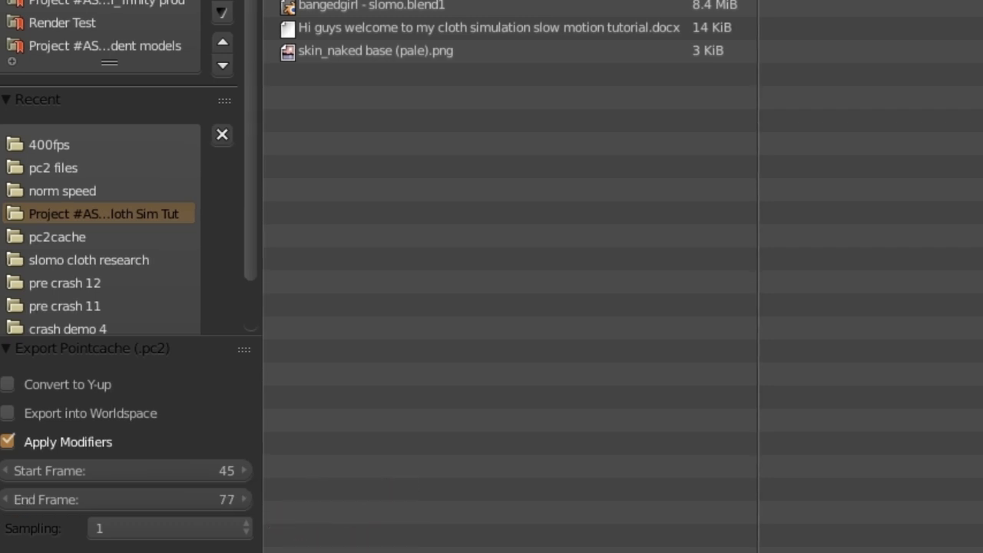
left_click(53, 167)
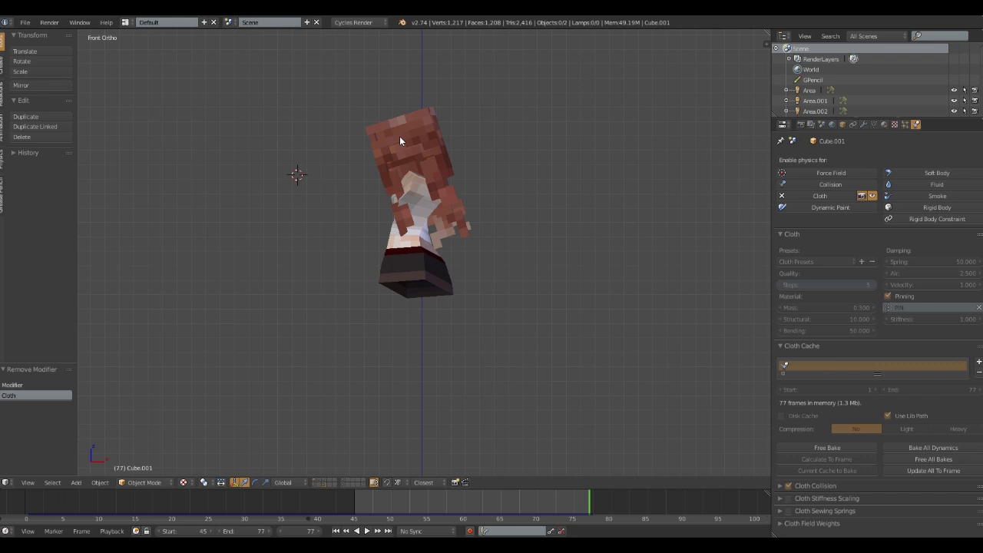
- Give the hair a PC2 Mesh Cache modifier reading pc2 files/hair.pc2 with Frame Start 45
right_click(400, 136)
left_click(863, 123)
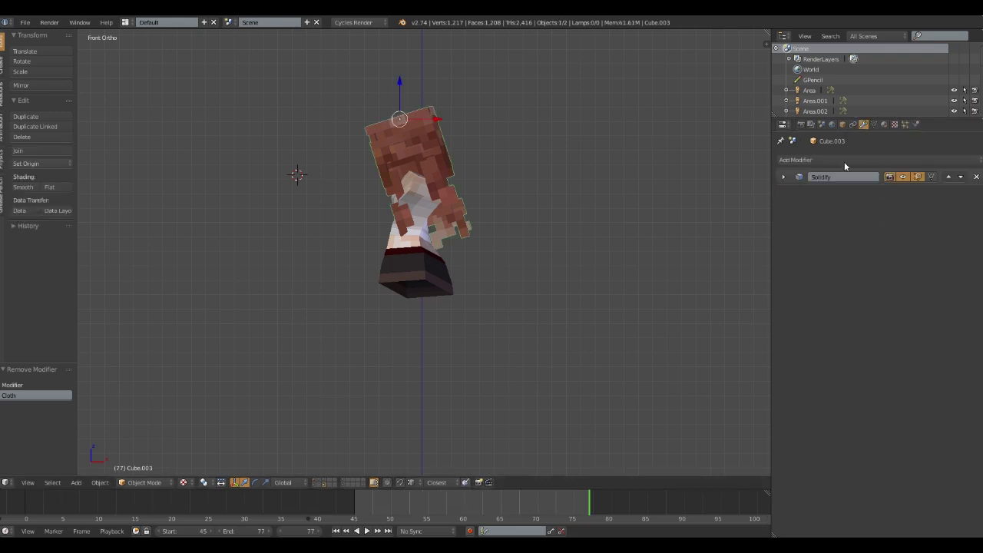
left_click(845, 161)
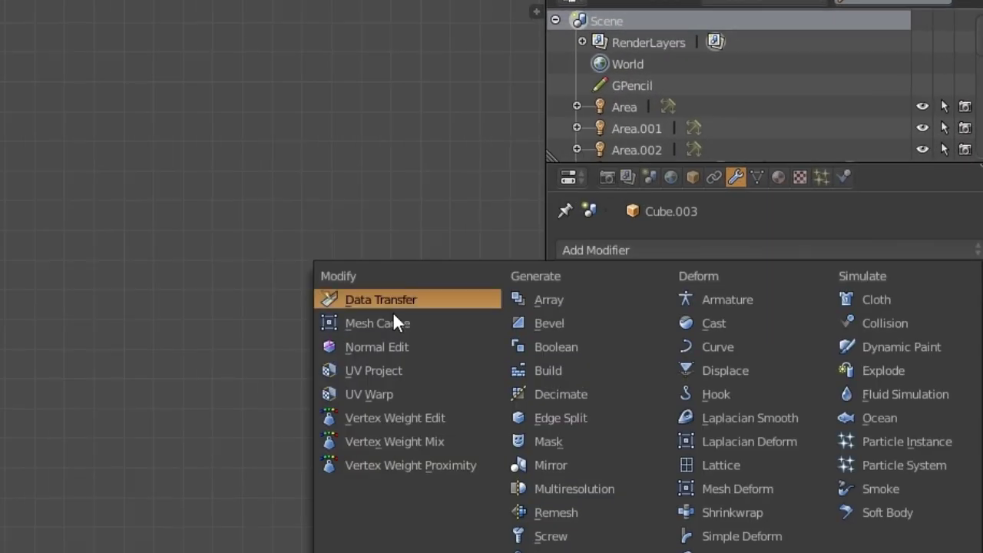
left_click(392, 322)
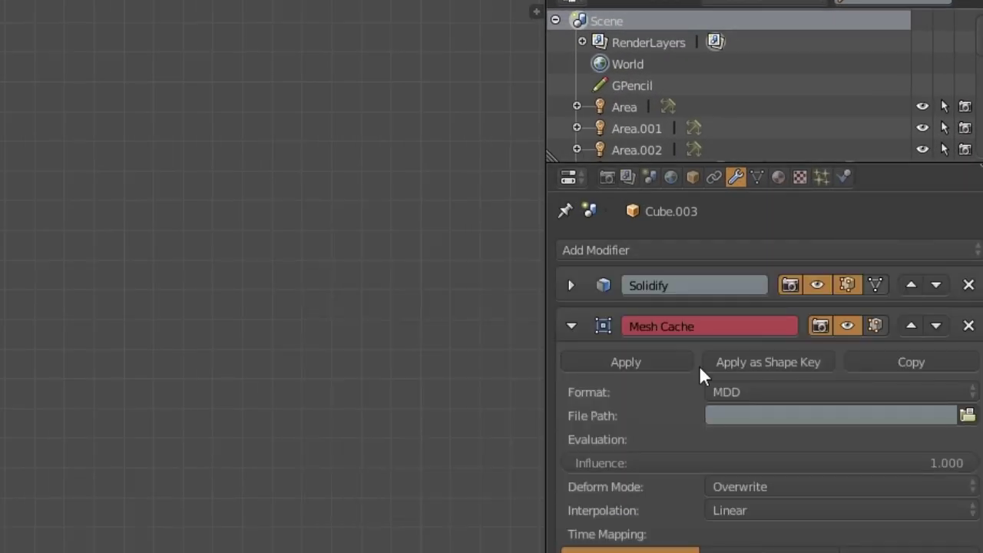
left_click(738, 392)
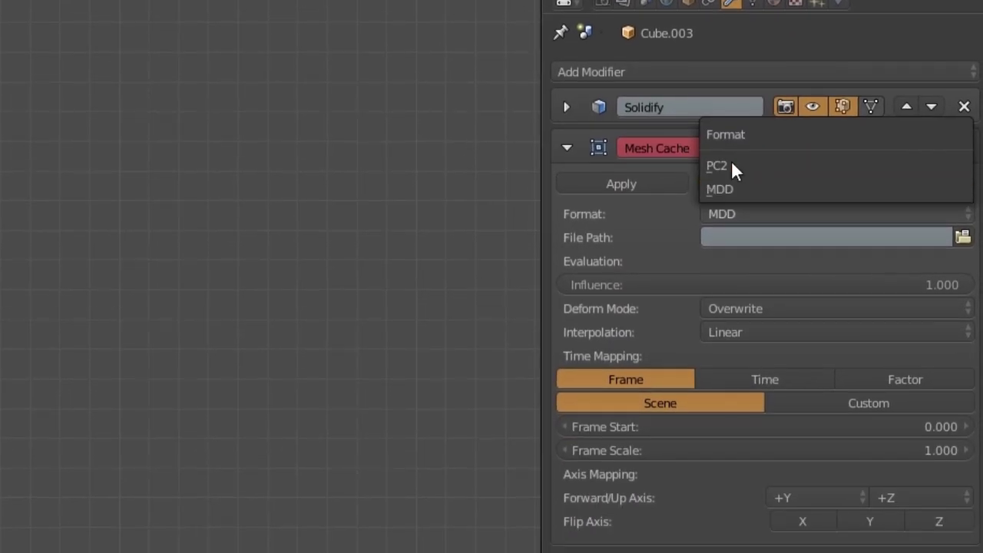
left_click(728, 166)
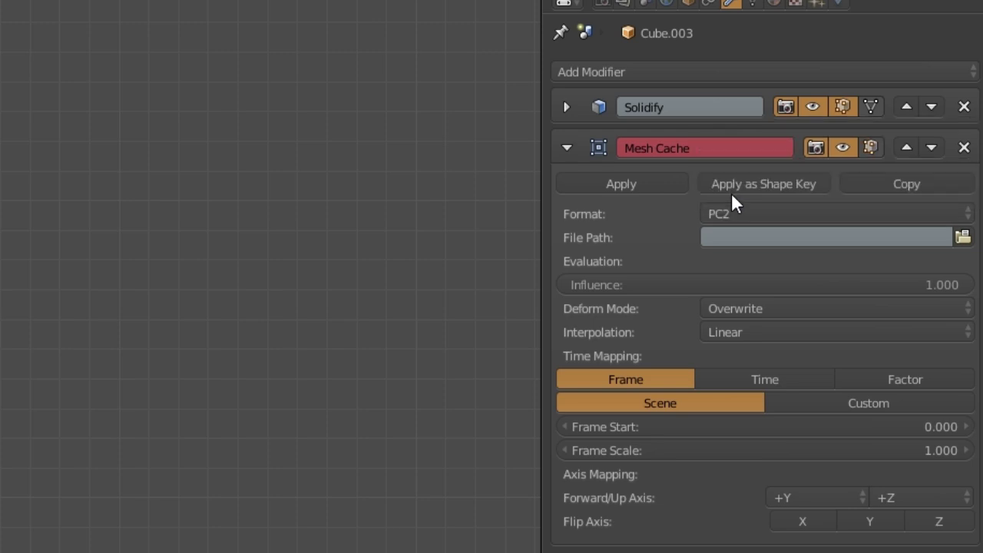
left_click(962, 237)
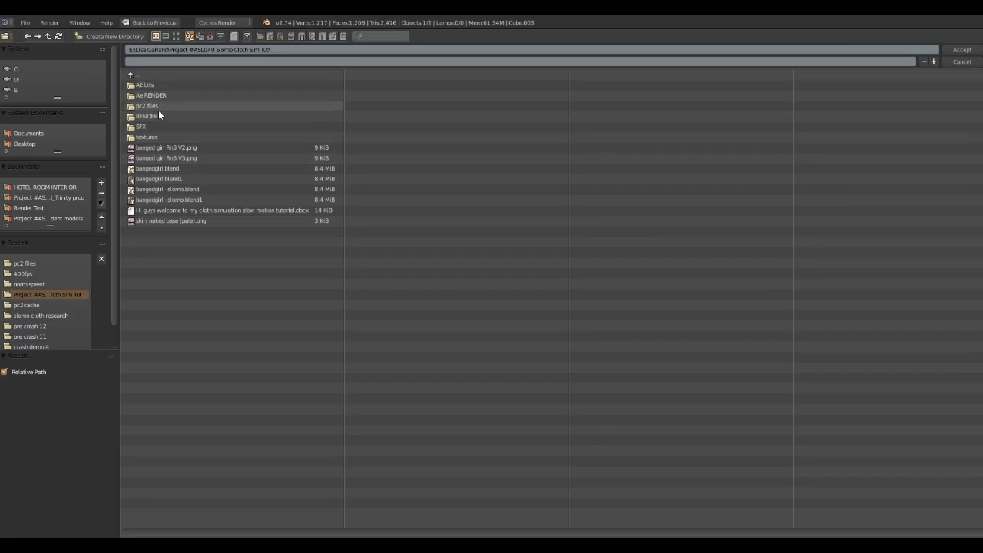
left_click(157, 107)
double_click(149, 86)
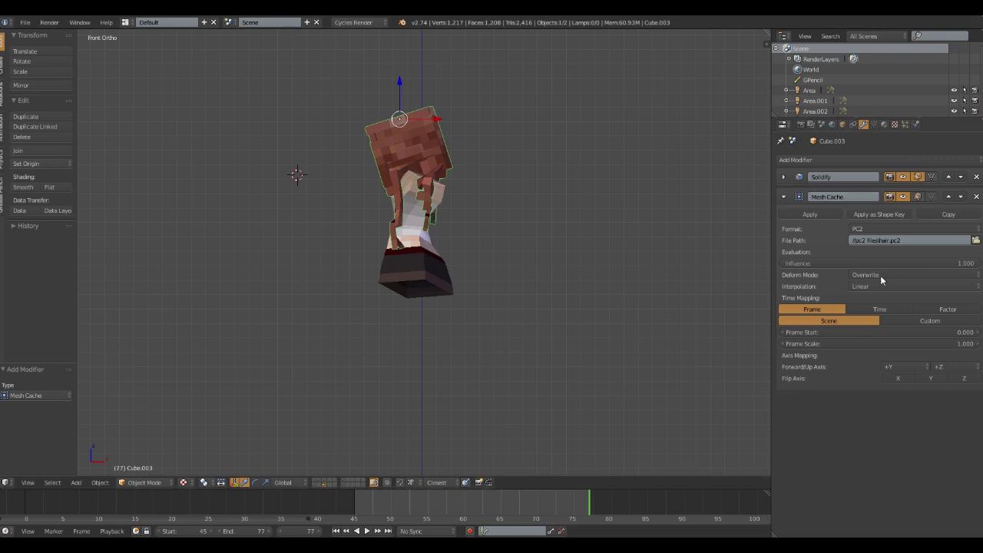
left_click(847, 332)
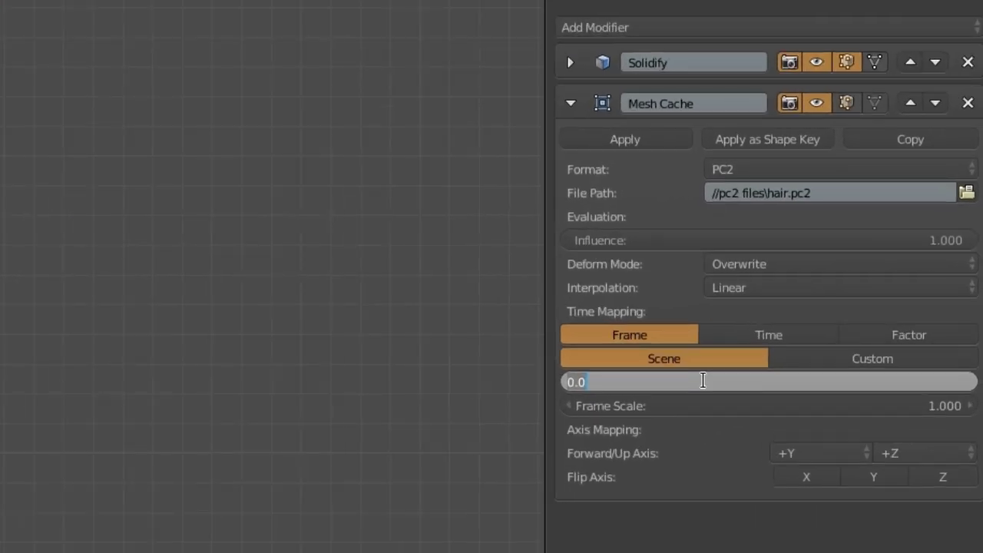
type("45")
key("Return")
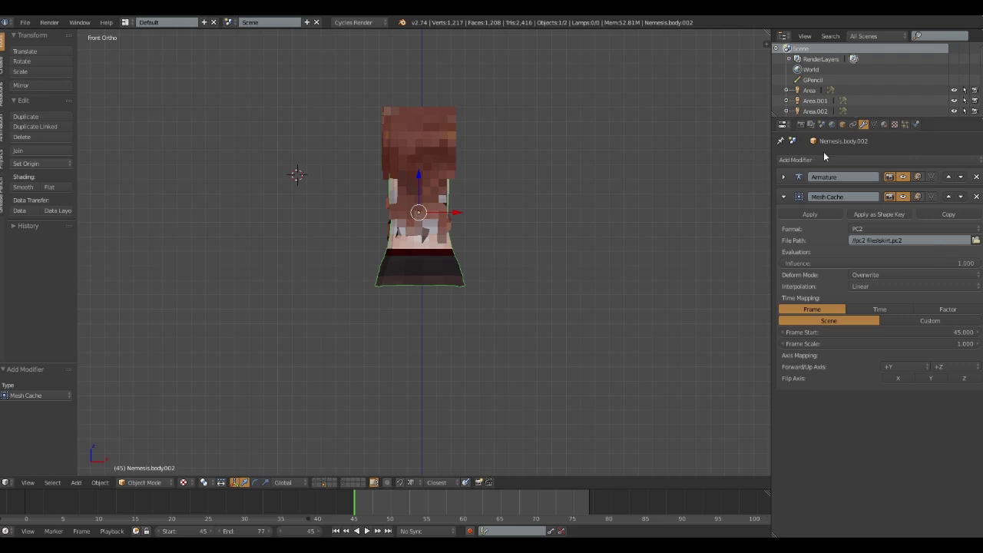
- Keep the frame rate at 25 fps and set Time Remapping Old 25, New 400
left_click(801, 124)
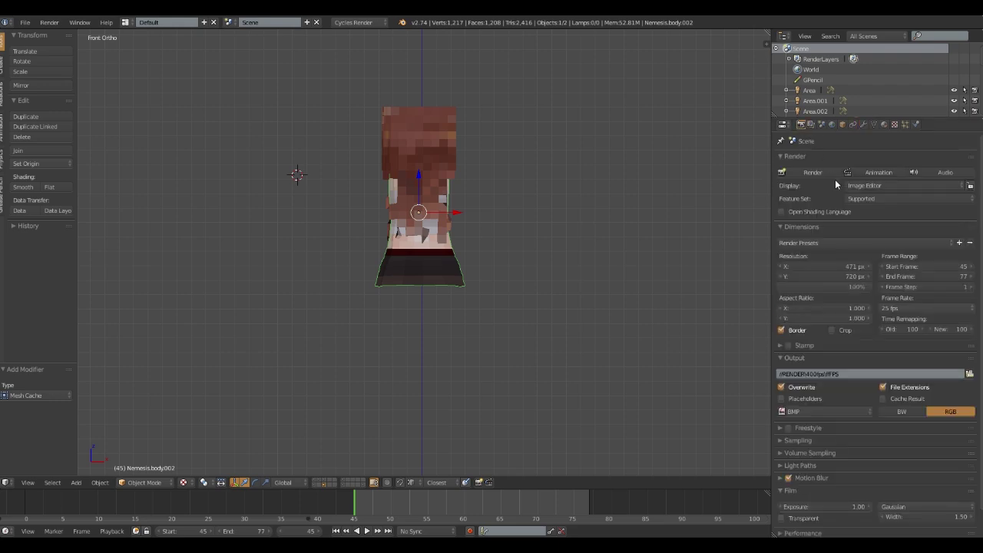
left_click(903, 328)
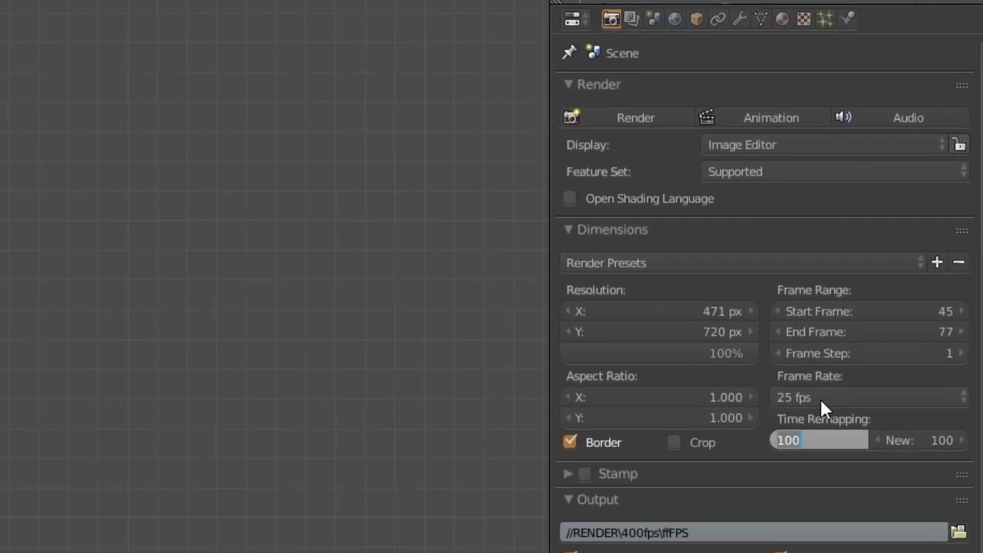
left_click(820, 399)
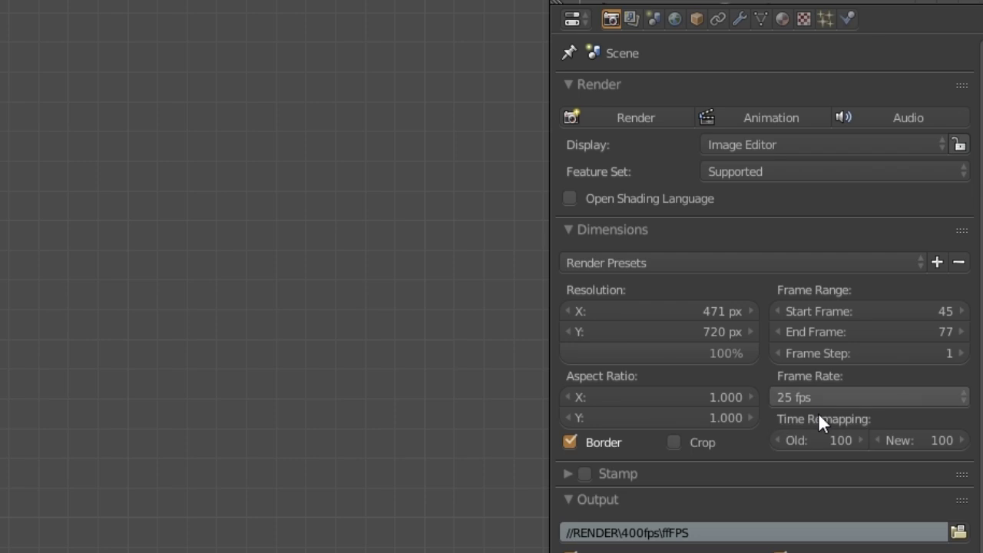
left_click(819, 401)
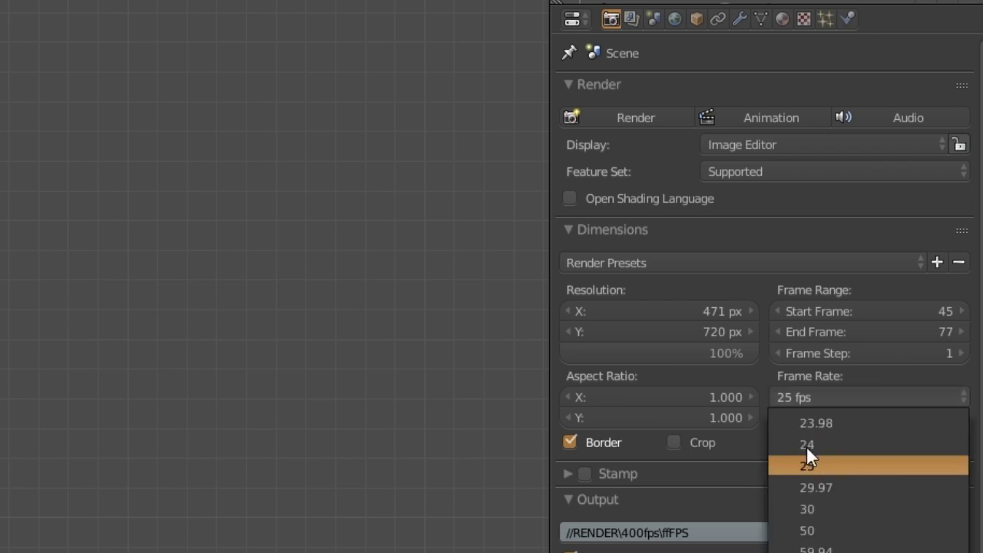
left_click(811, 462)
left_click(802, 440)
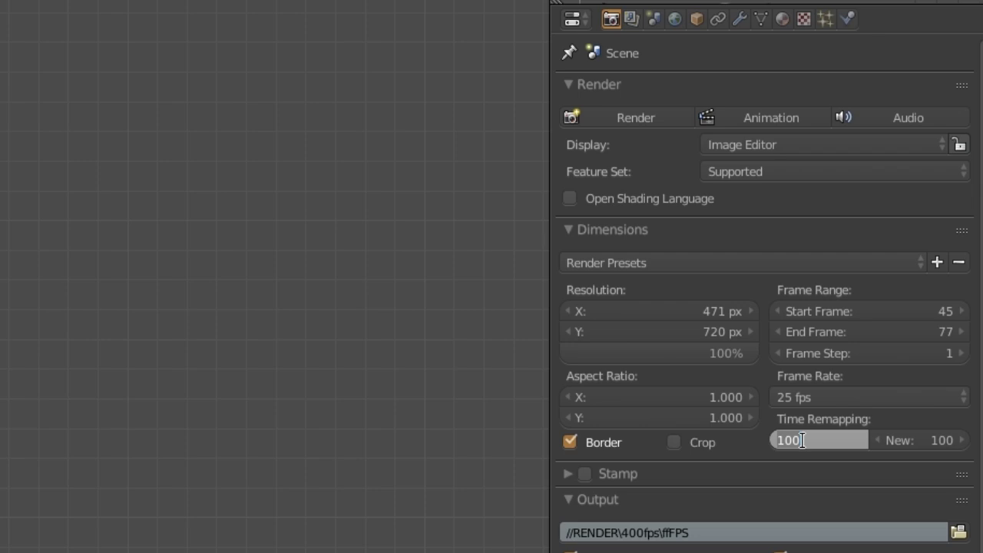
key("Return")
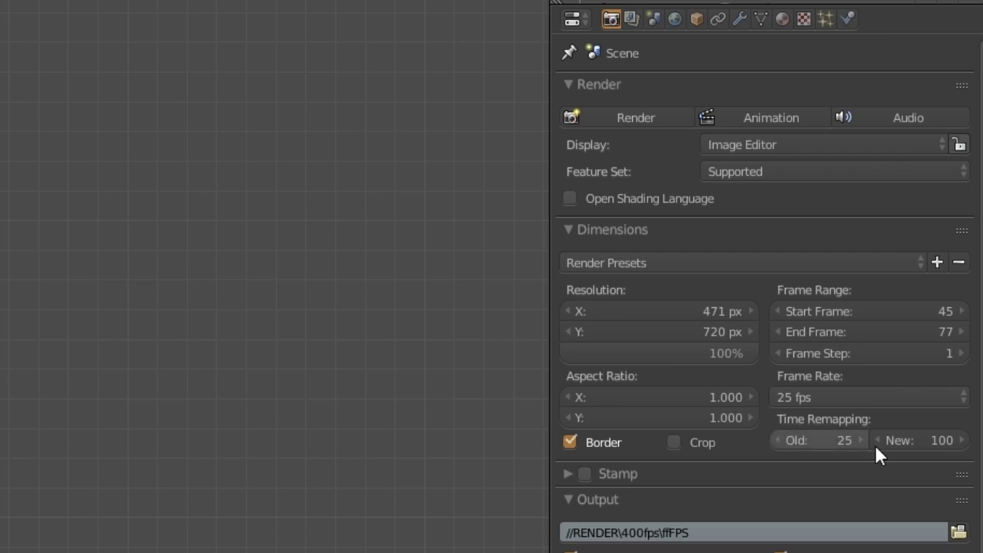
left_click(915, 440)
type("400")
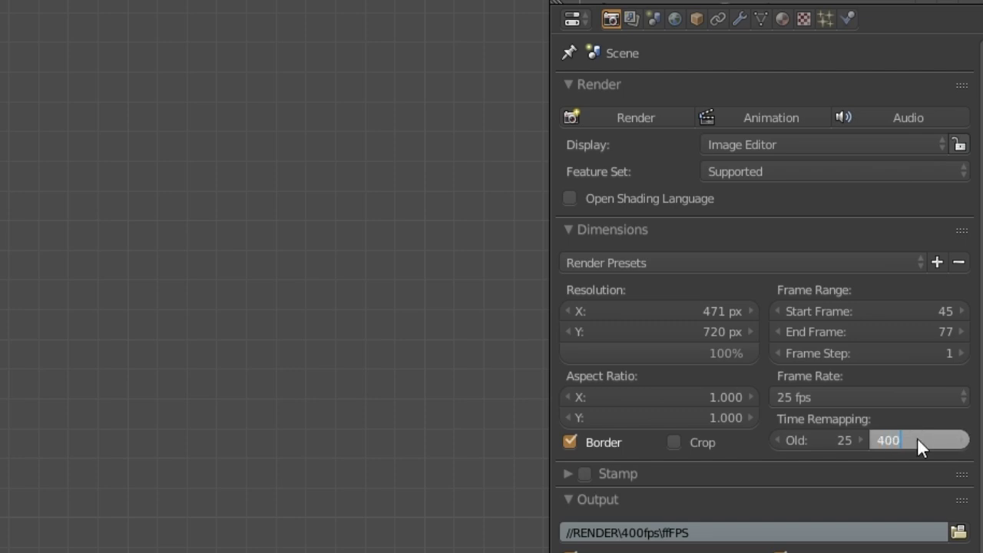
key("Return")
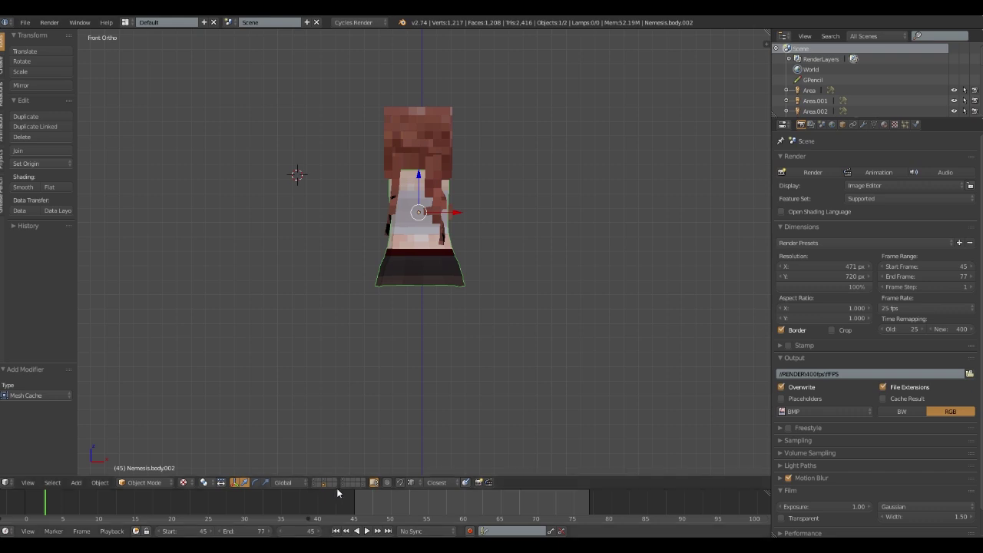
- Show the character layers, hide the original simulated hair and skirt, and advance to frame 46
left_click(315, 482)
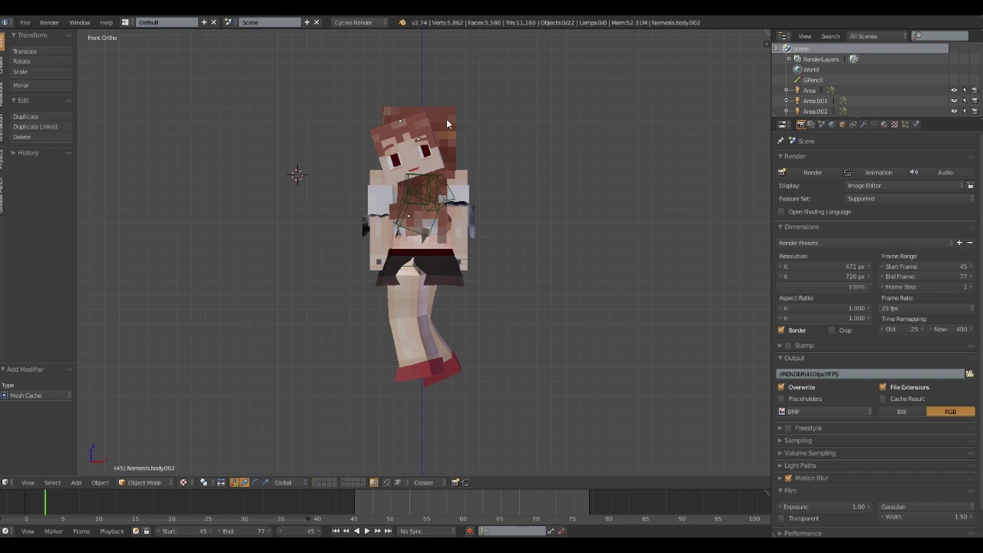
right_click(447, 120)
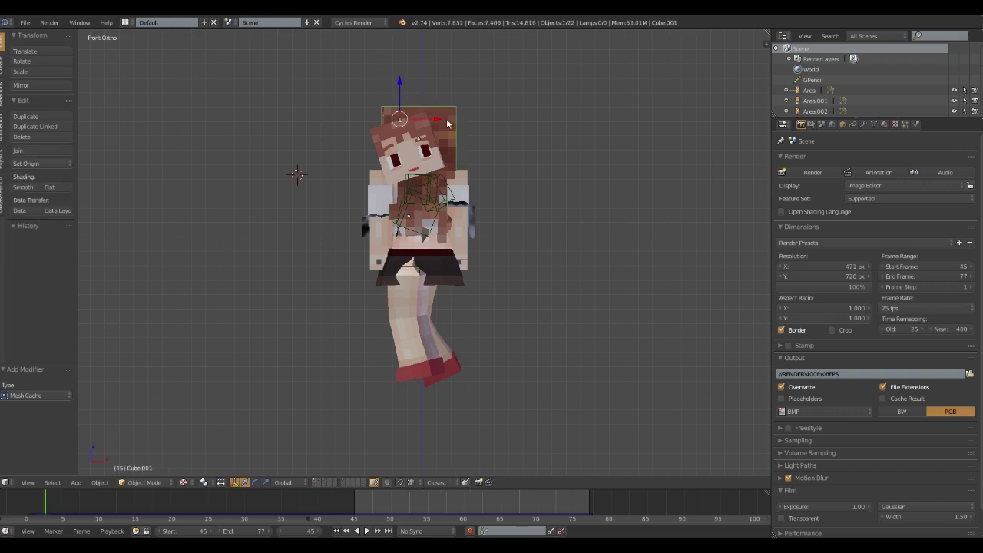
key("h")
right_click(448, 274)
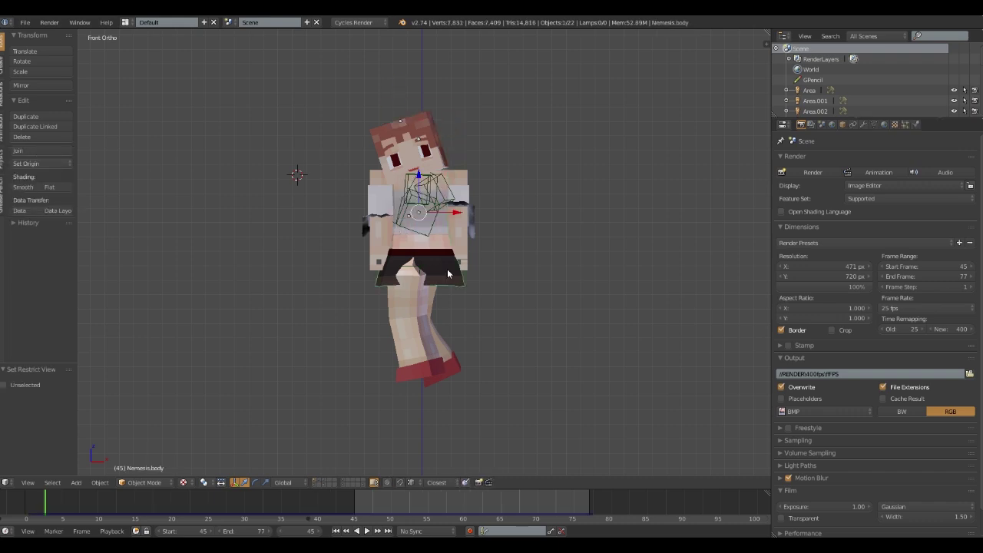
key("h")
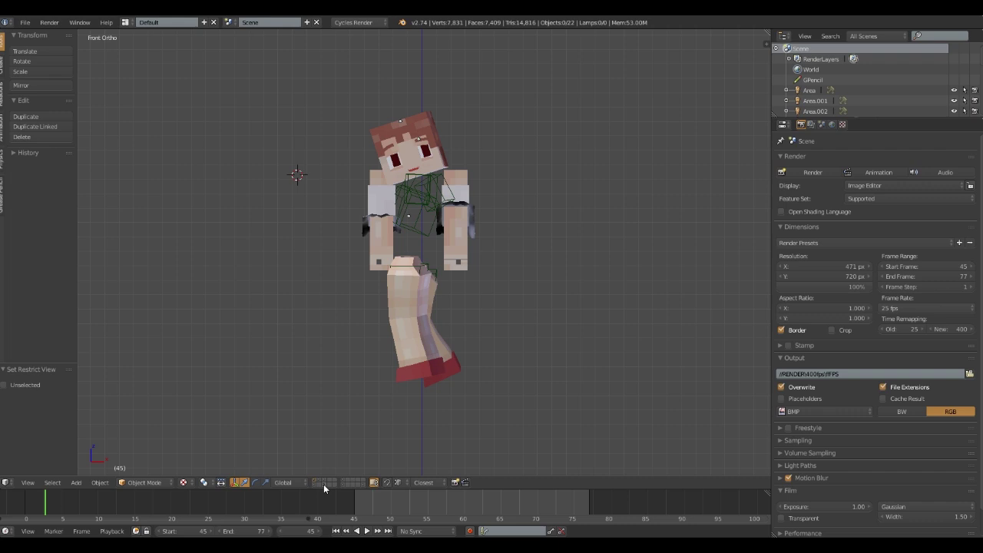
key("Right")
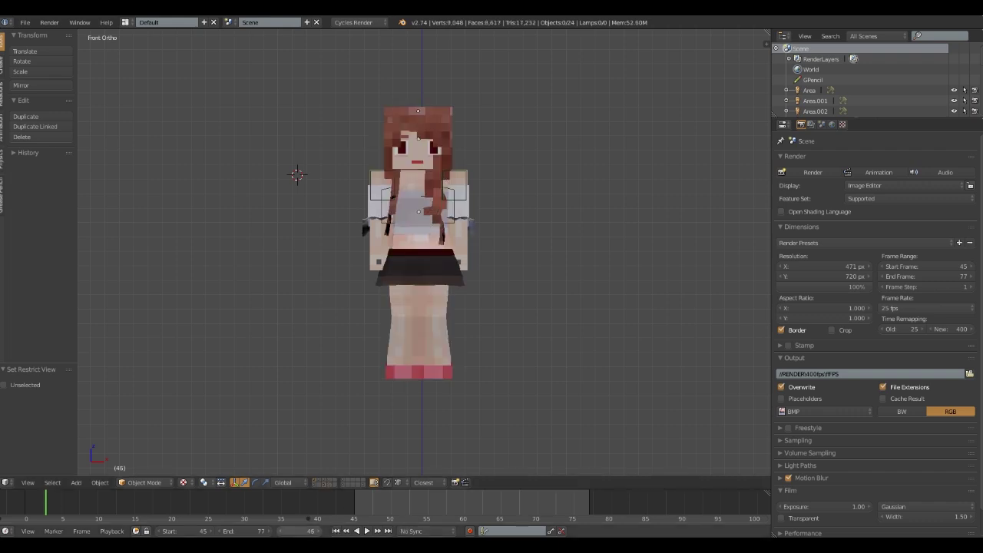
- Scrub forward to about frame 1241 to preview the slowed, cache-driven hair and skirt
left_click_drag(309, 531, 587, 531)
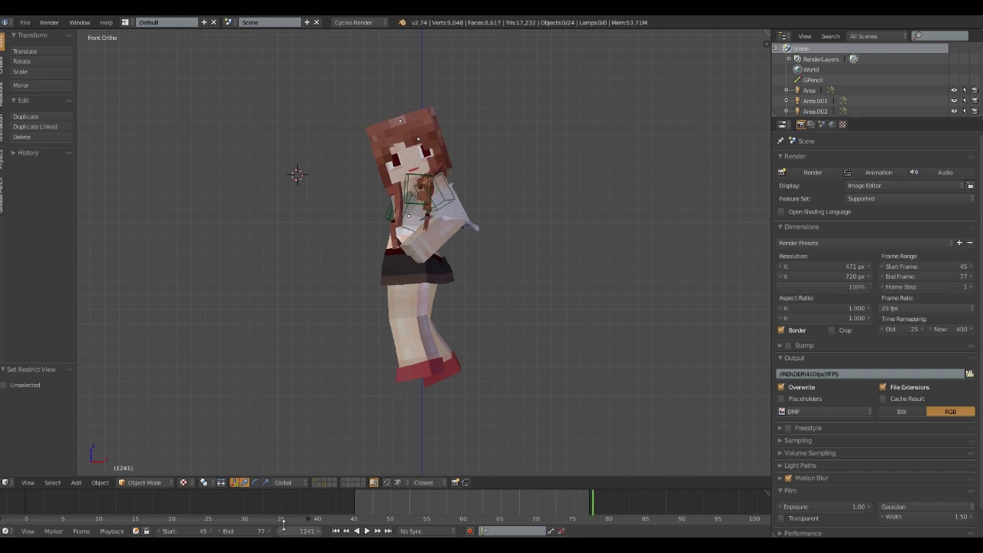